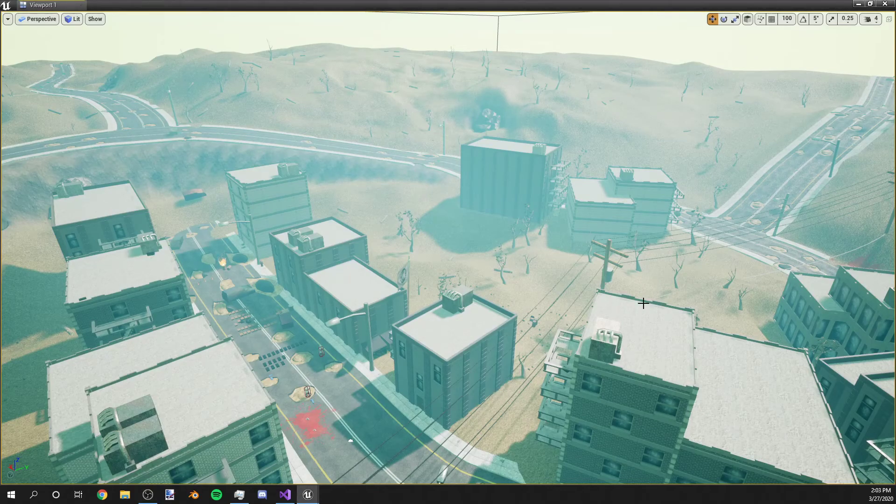
Fly down to street level, past the brick building and over the rooftop
{"action": "right_click_drag", "start_coordinate": [643, 303], "coordinate": [643, 267]}
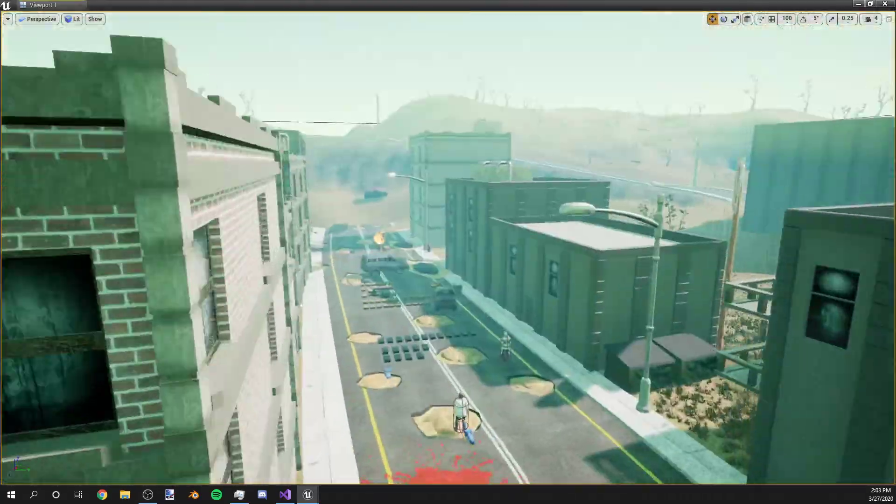
{"action": "mouse_move", "coordinate": [448, 252]}
{"action": "right_mouse_down"}
{"action": "mouse_move", "coordinate": [448, 280]}
{"action": "mouse_move", "coordinate": [393, 259]}
{"action": "right_mouse_up"}
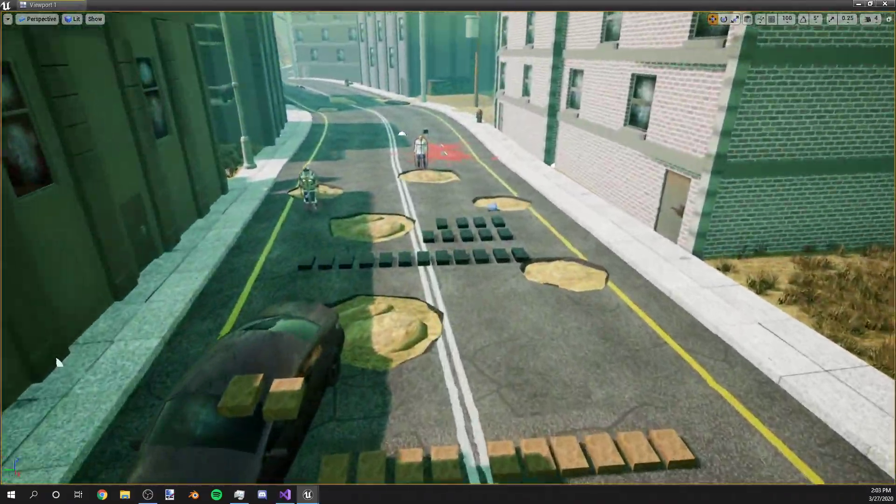
{"action": "right_click_drag", "start_coordinate": [58, 362], "coordinate": [140, 362]}
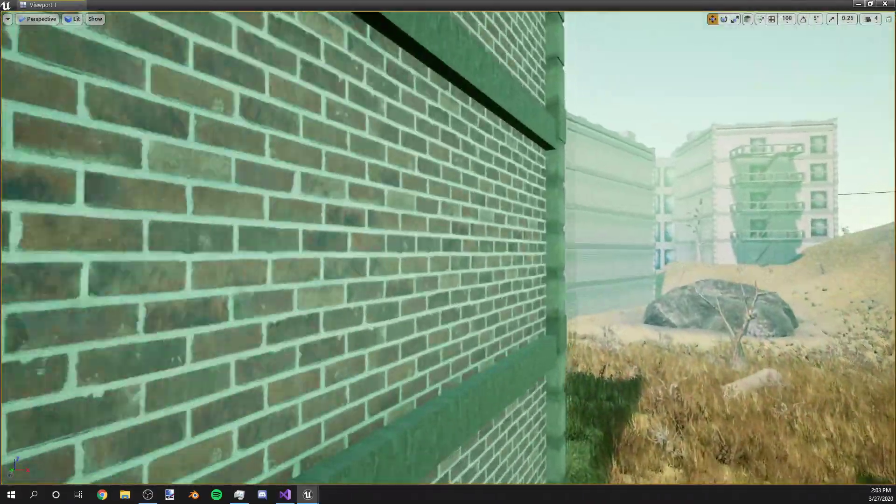
{"action": "right_click_drag", "start_coordinate": [448, 252], "coordinate": [448, 252]}
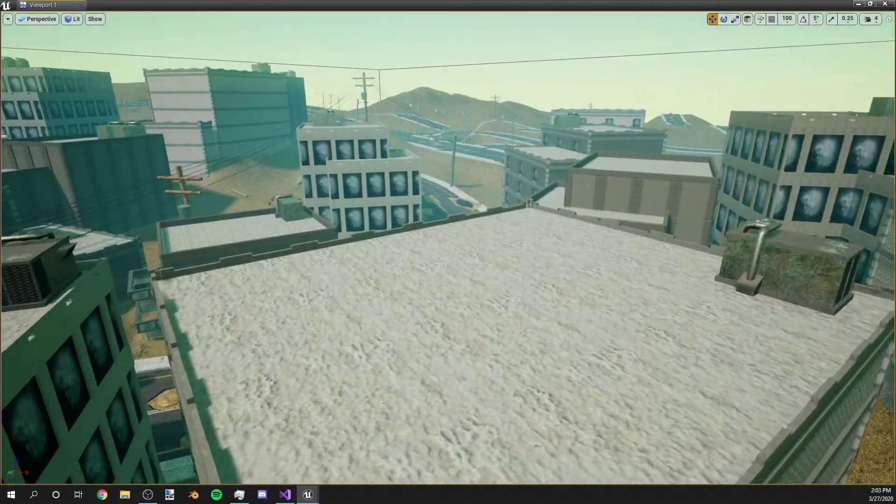
{"action": "right_click_drag", "start_coordinate": [448, 252], "coordinate": [392, 294]}
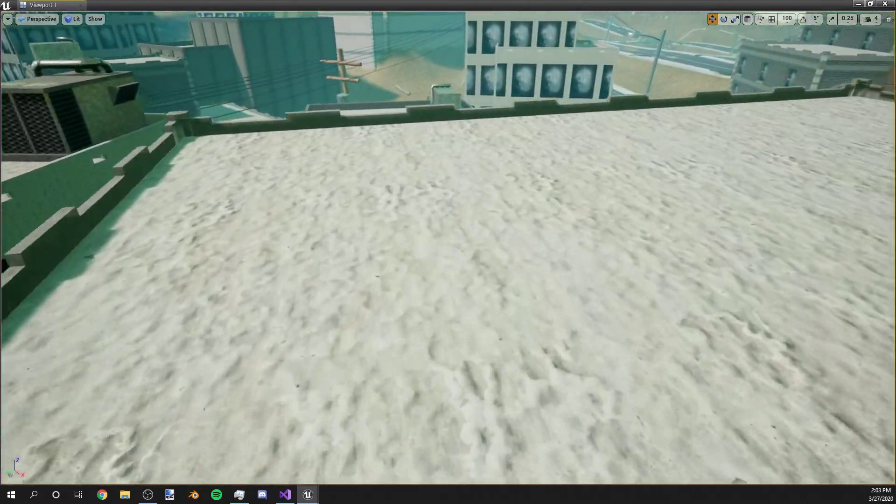
{"action": "mouse_move", "coordinate": [448, 252]}
{"action": "right_mouse_down"}
{"action": "mouse_move", "coordinate": [491, 267]}
{"action": "mouse_move", "coordinate": [688, 273]}
{"action": "right_mouse_up"}
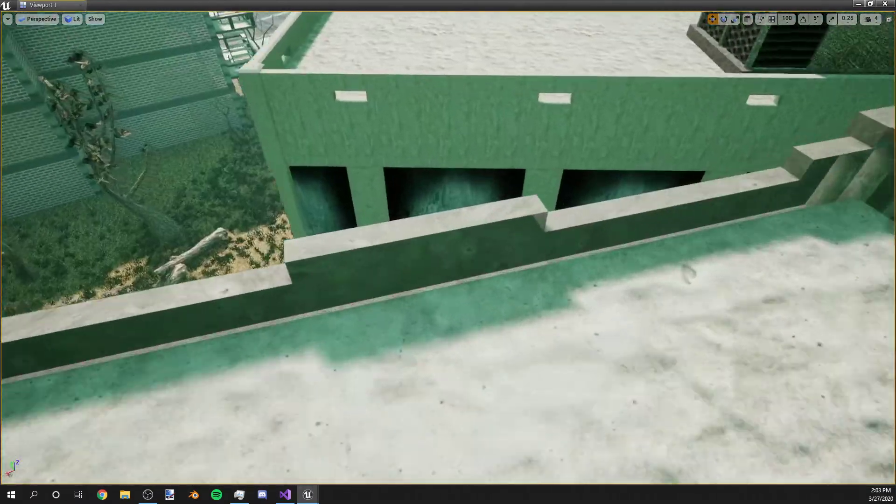
{"action": "mouse_move", "coordinate": [448, 252]}
{"action": "right_mouse_down"}
{"action": "mouse_move", "coordinate": [420, 280]}
{"action": "mouse_move", "coordinate": [434, 280]}
{"action": "mouse_move", "coordinate": [448, 259]}
{"action": "mouse_move", "coordinate": [364, 266]}
{"action": "mouse_move", "coordinate": [330, 280]}
{"action": "mouse_move", "coordinate": [421, 238]}
{"action": "mouse_move", "coordinate": [477, 231]}
{"action": "right_mouse_up"}
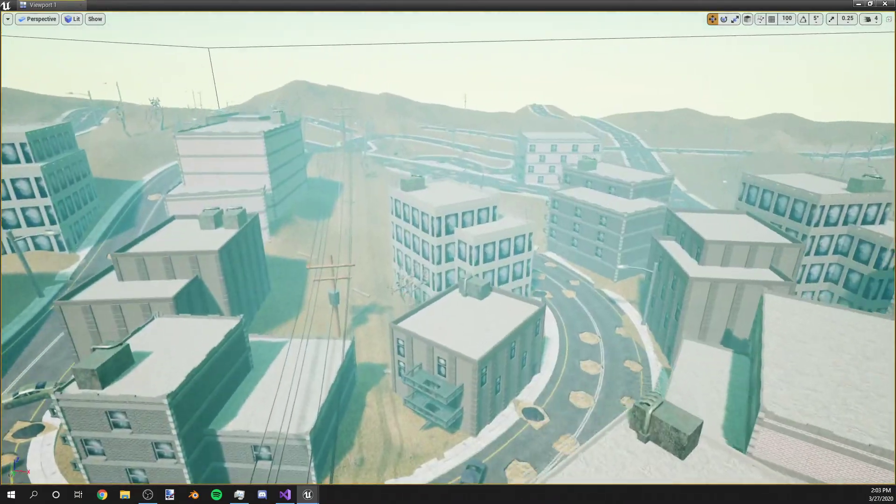
Rise high above the town, then fly forward and down toward the curbside rock
{"action": "mouse_move", "coordinate": [449, 252]}
{"action": "right_mouse_down"}
{"action": "mouse_move", "coordinate": [448, 280]}
{"action": "mouse_move", "coordinate": [421, 280]}
{"action": "right_mouse_up"}
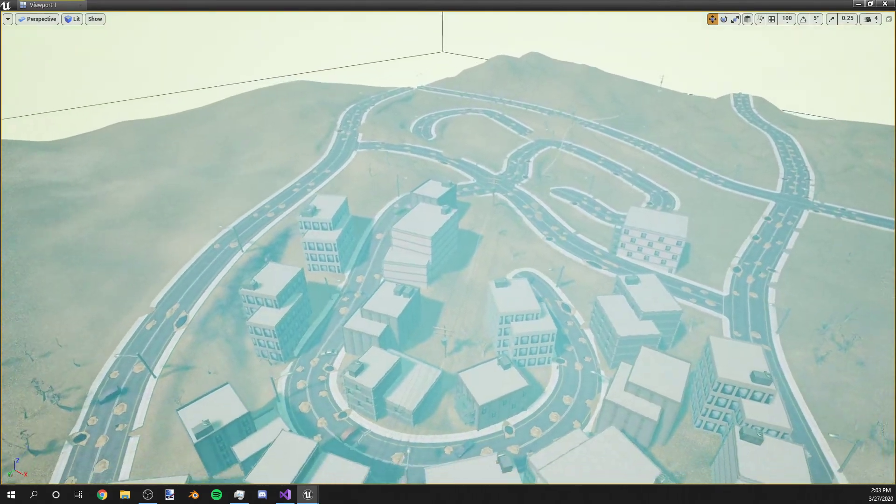
{"action": "right_click_drag", "start_coordinate": [448, 252], "coordinate": [434, 294]}
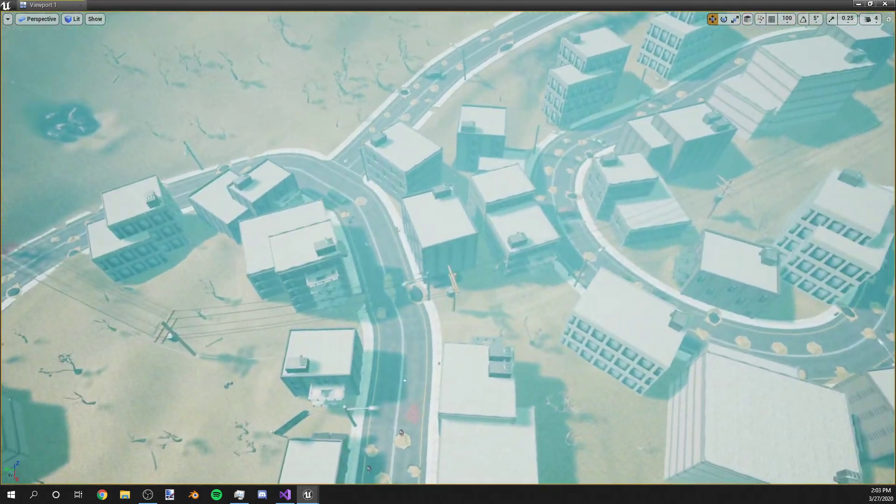
{"action": "right_click_drag", "start_coordinate": [448, 252], "coordinate": [462, 210]}
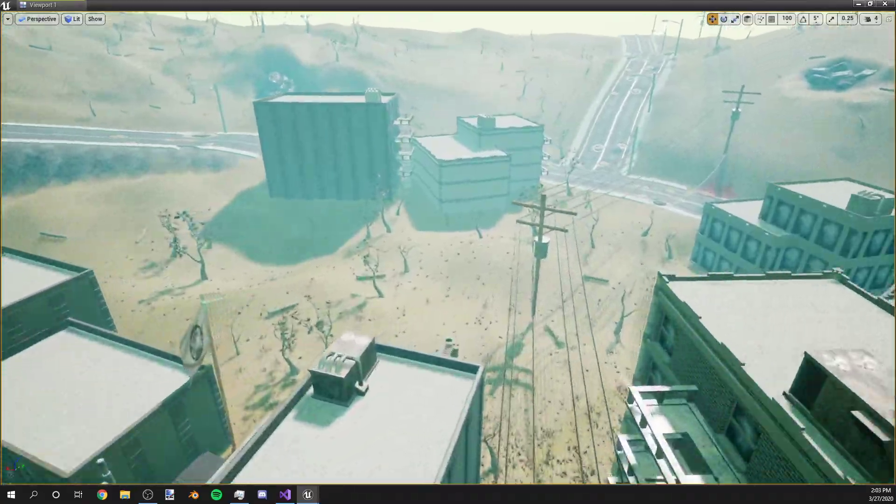
{"action": "mouse_move", "coordinate": [448, 253]}
{"action": "right_mouse_down"}
{"action": "mouse_move", "coordinate": [441, 224]}
{"action": "mouse_move", "coordinate": [448, 281]}
{"action": "mouse_move", "coordinate": [462, 245]}
{"action": "right_mouse_up"}
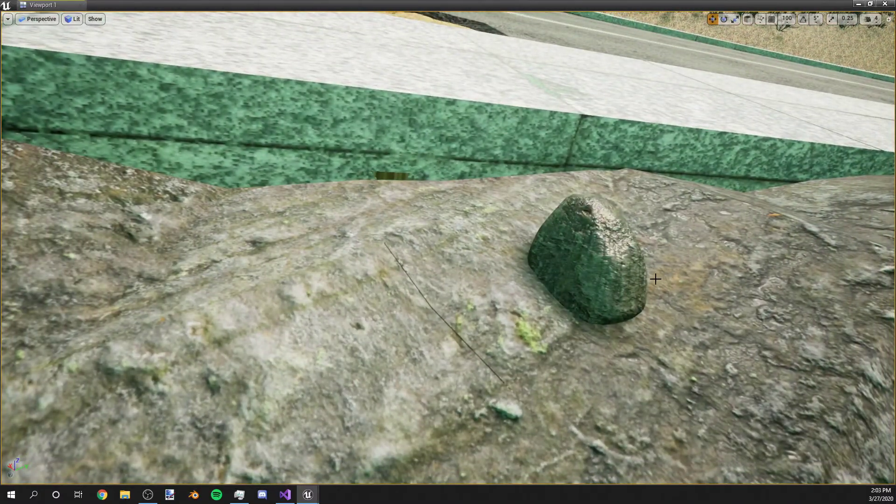
Edge closer to the curbside rock, then rise toward the apartment buildings
{"action": "right_click_drag", "start_coordinate": [654, 279], "coordinate": [687, 280]}
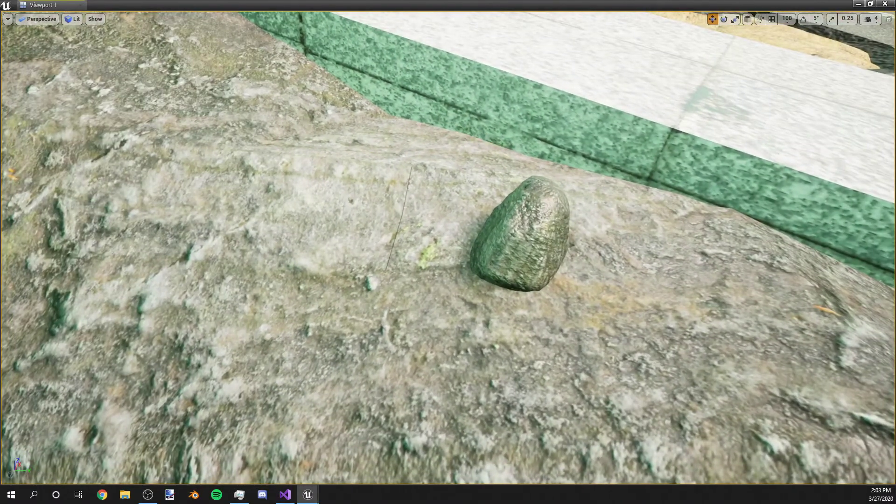
{"action": "mouse_move", "coordinate": [448, 252]}
{"action": "right_mouse_down"}
{"action": "mouse_move", "coordinate": [336, 231]}
{"action": "mouse_move", "coordinate": [294, 238]}
{"action": "mouse_move", "coordinate": [476, 252]}
{"action": "mouse_move", "coordinate": [448, 266]}
{"action": "mouse_move", "coordinate": [448, 225]}
{"action": "right_mouse_up"}
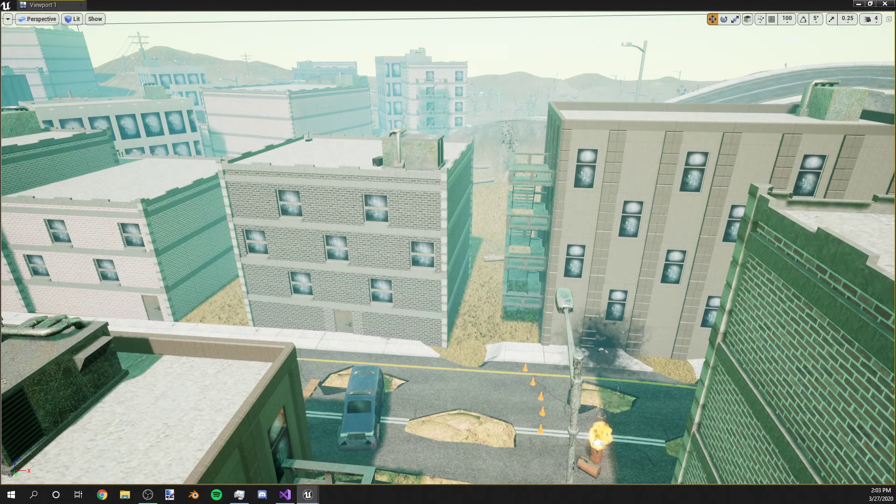
Tilt the viewport camera up toward the sky
{"action": "right_click_drag", "start_coordinate": [632, 252], "coordinate": [597, 206]}
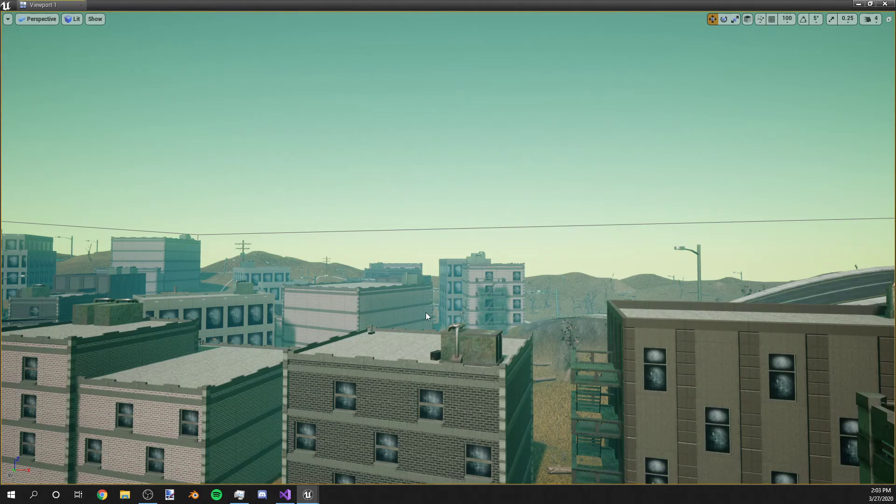
Start play mode and walk the character to the weapon pickups
{"action": "key", "text": "alt+p"}
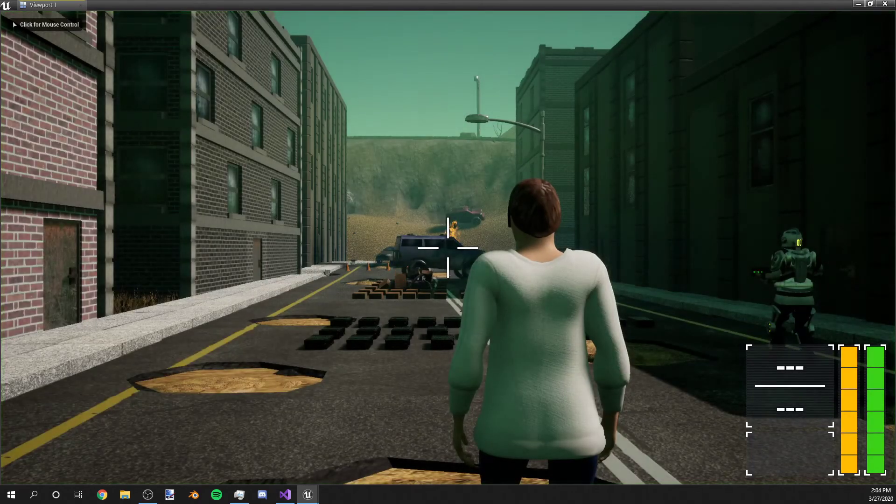
{"action": "left_click", "coordinate": [448, 252]}
{"action": "key", "text": "w"}
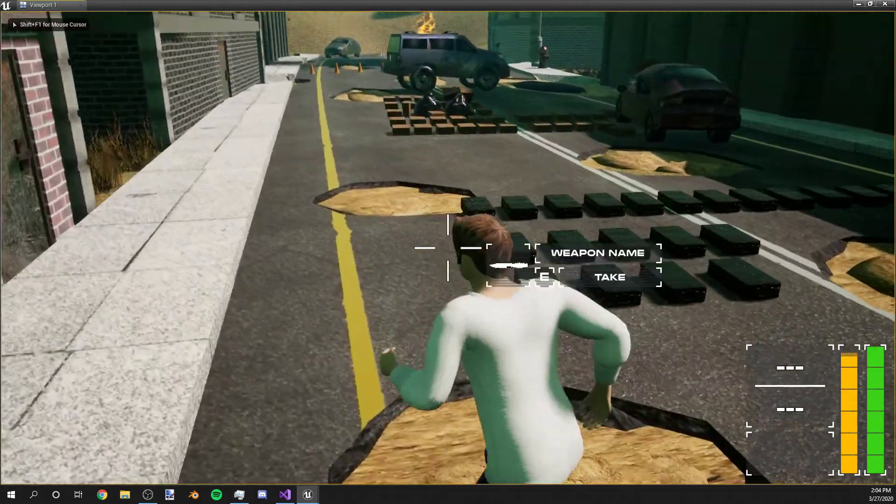
{"action": "key", "text": "w"}
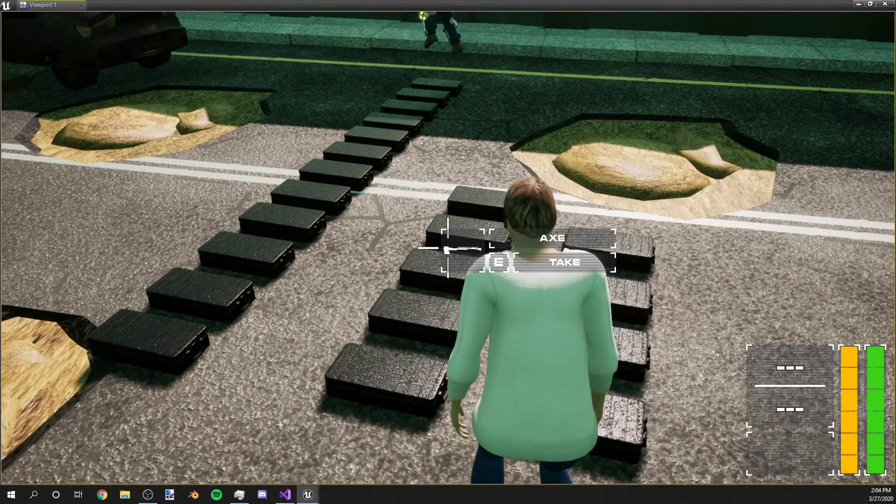
Take the axe pickup and bind it to a weapon slot
{"action": "key", "text": "e"}
{"action": "left_click", "coordinate": [360, 161]}
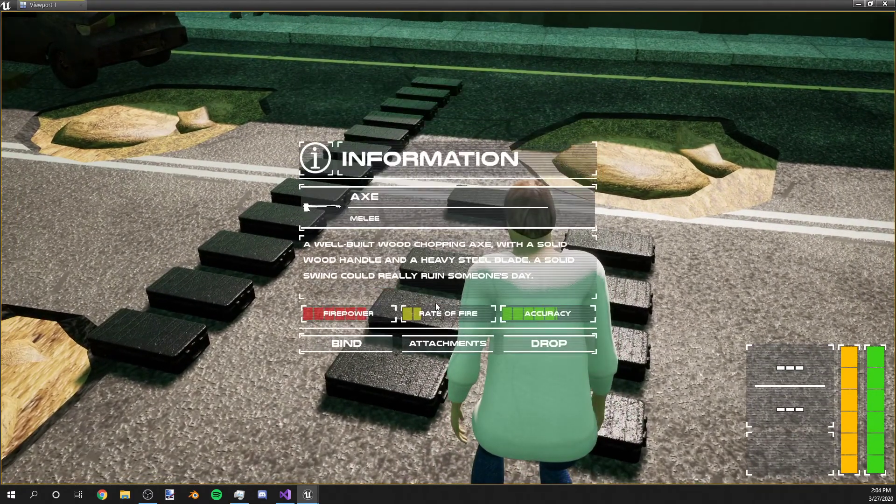
{"action": "left_click", "coordinate": [338, 353]}
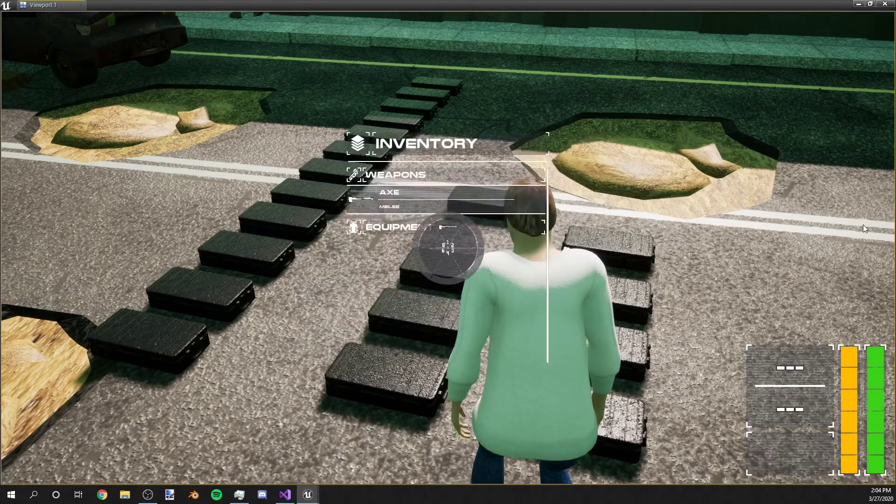
Walk toward the wall, equip the axe and swing it twice
{"action": "left_click", "coordinate": [517, 172]}
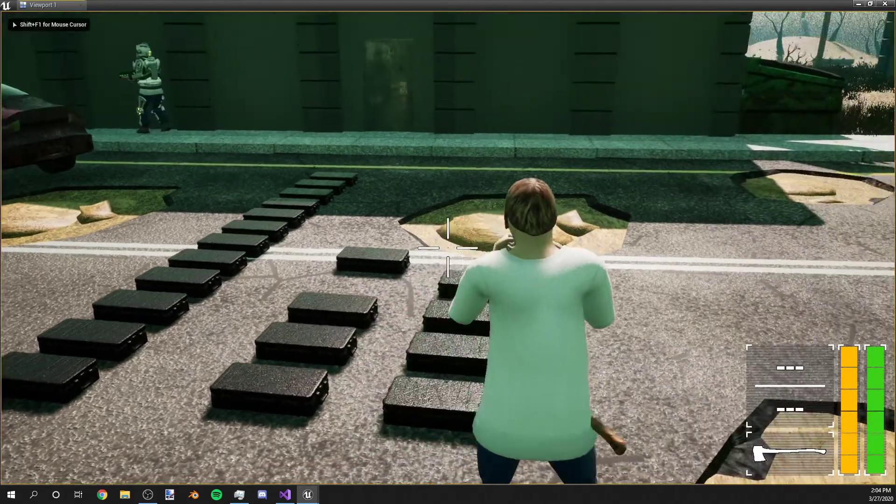
{"action": "key", "text": "w"}
{"action": "key", "text": "1"}
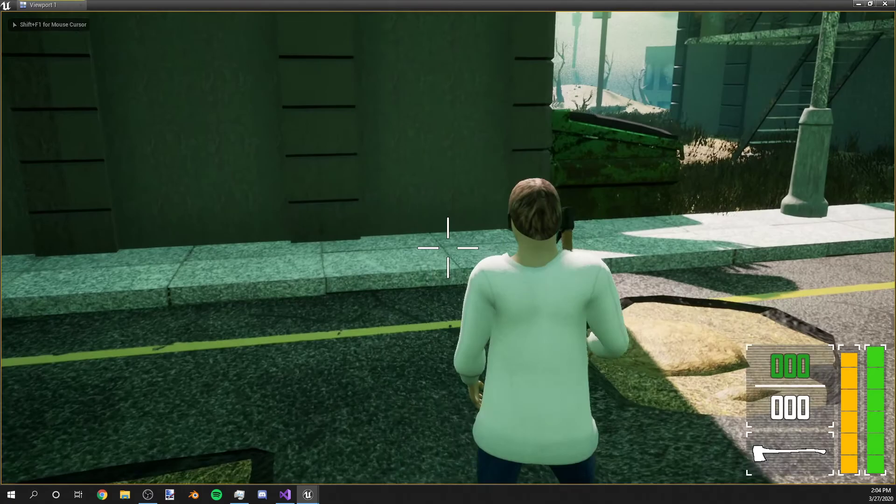
{"action": "key", "text": "v"}
{"action": "left_click", "coordinate": [448, 247]}
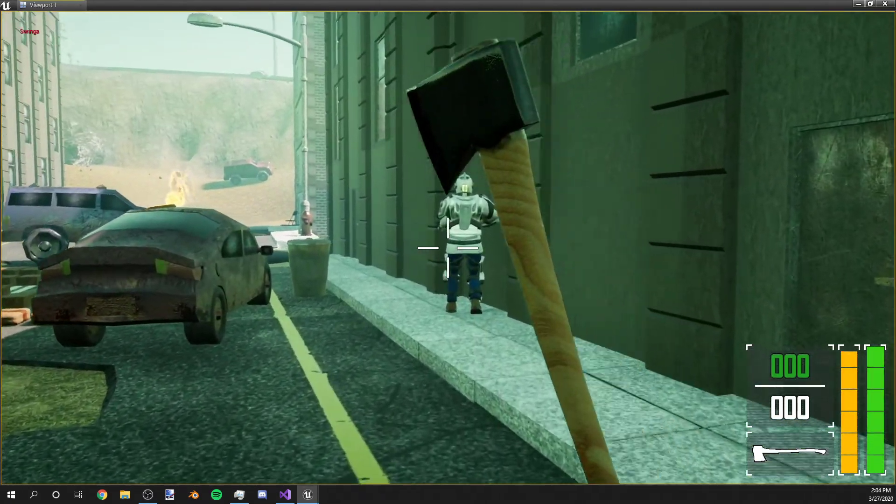
{"action": "key", "text": "w"}
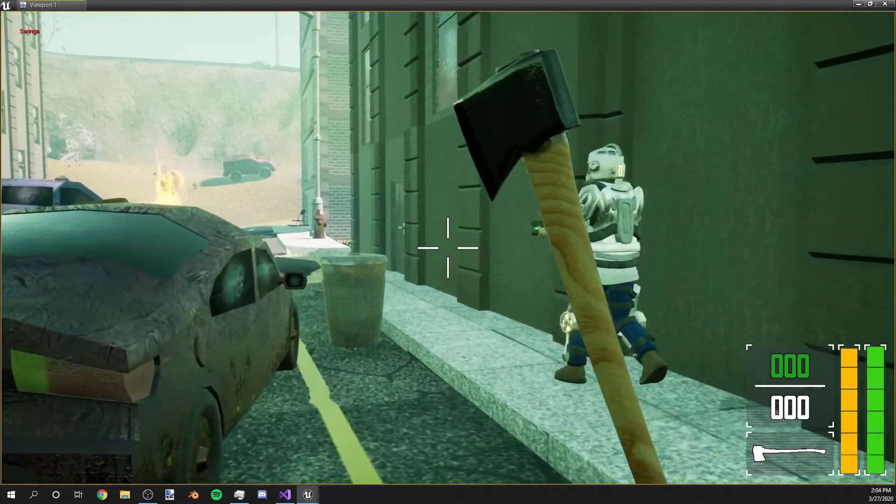
Follow the robot past the trash bin and sandbags into the grassy alley
{"action": "key", "text": "w"}
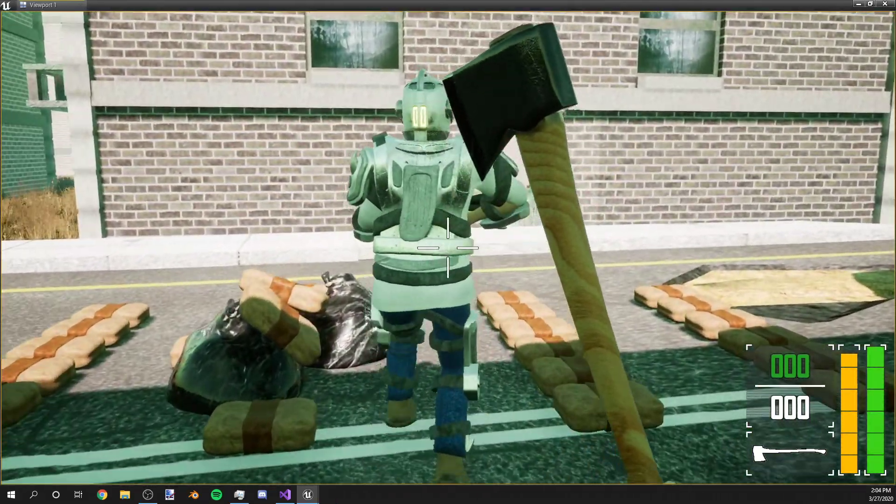
{"action": "key", "text": "w"}
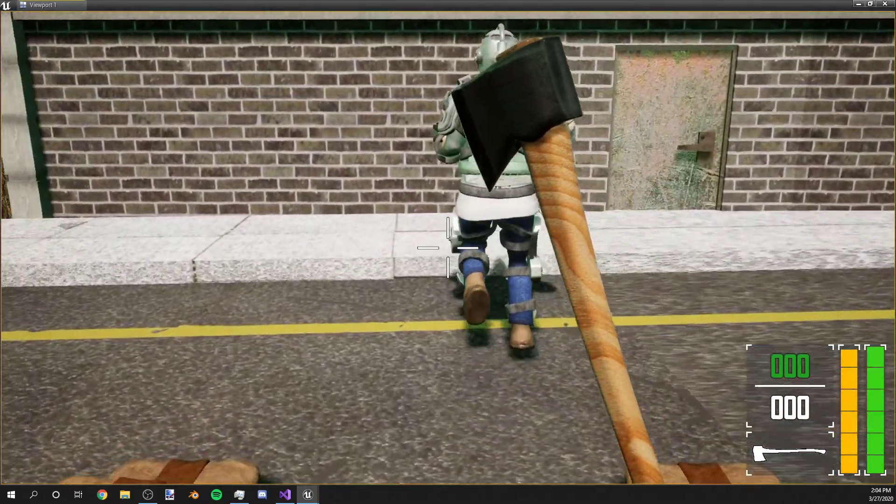
{"action": "key", "text": "w"}
{"action": "key", "text": "w"}
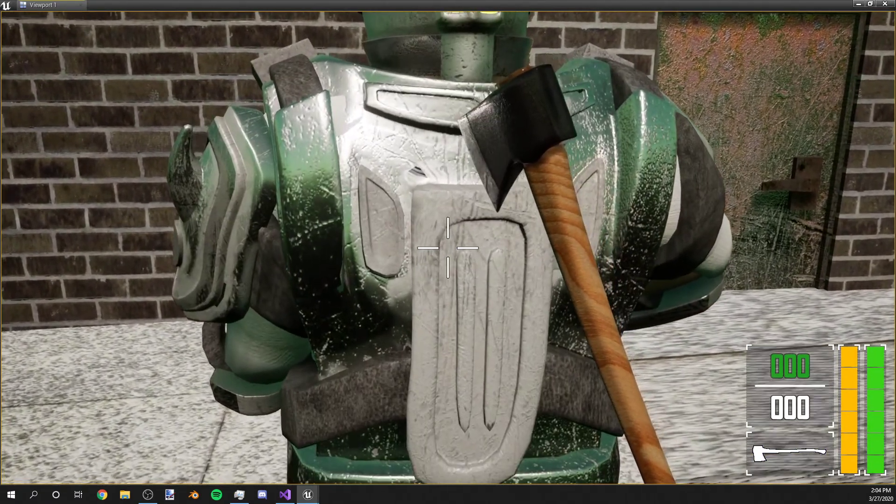
{"action": "key", "text": "w"}
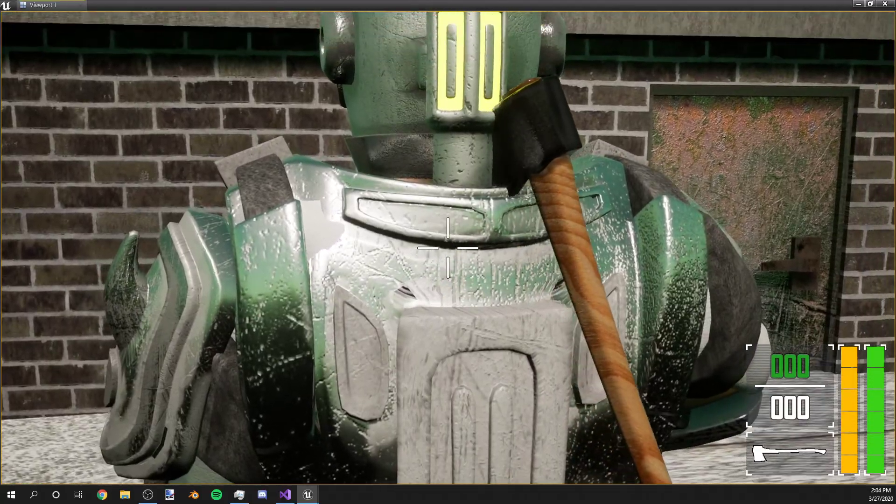
{"action": "key", "text": "w"}
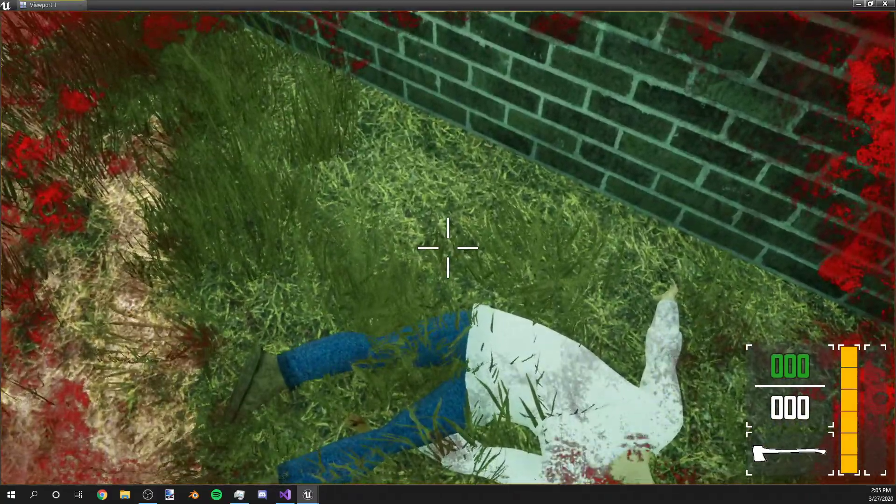
Stop play, then fly from the utility pole down the street past the armored character
{"action": "key", "text": "Escape"}
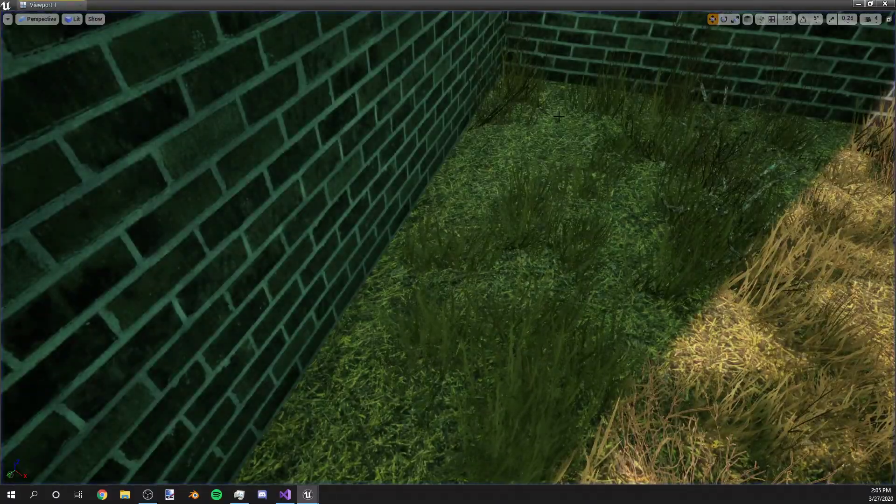
{"action": "right_click_drag", "start_coordinate": [524, 139], "coordinate": [524, 140]}
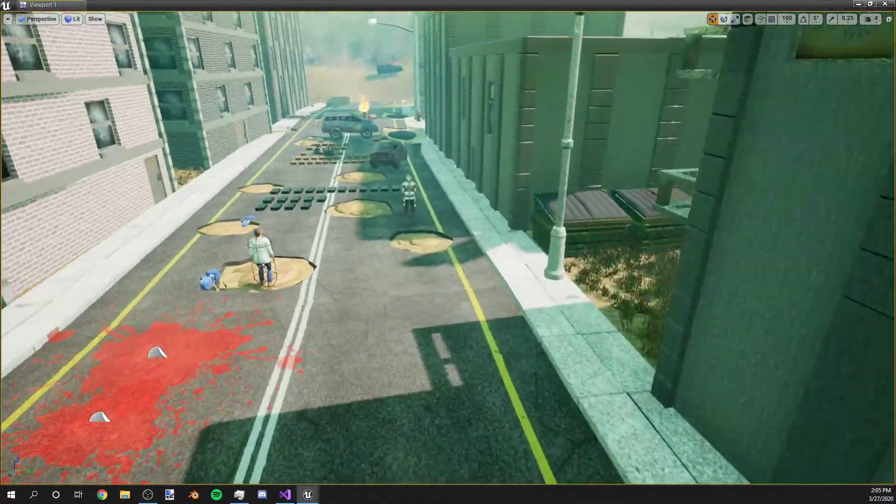
{"action": "right_click_drag", "start_coordinate": [390, 285], "coordinate": [390, 284]}
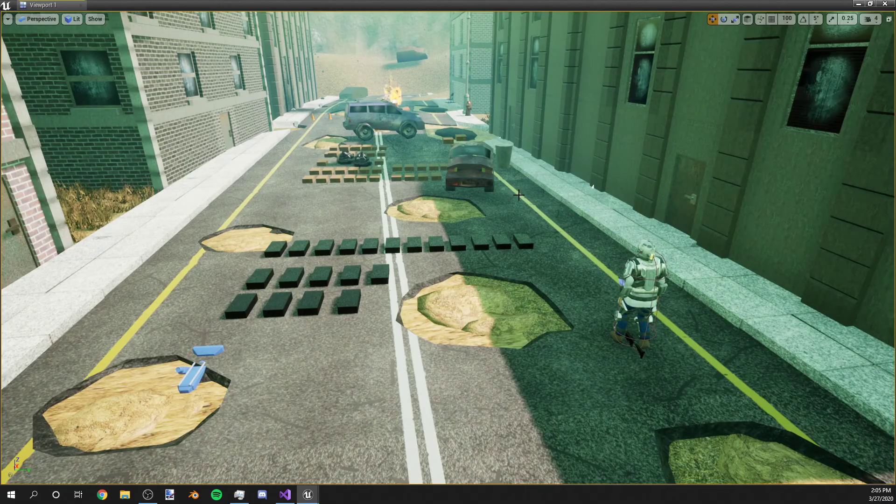
{"action": "right_click_drag", "start_coordinate": [524, 278], "coordinate": [524, 278]}
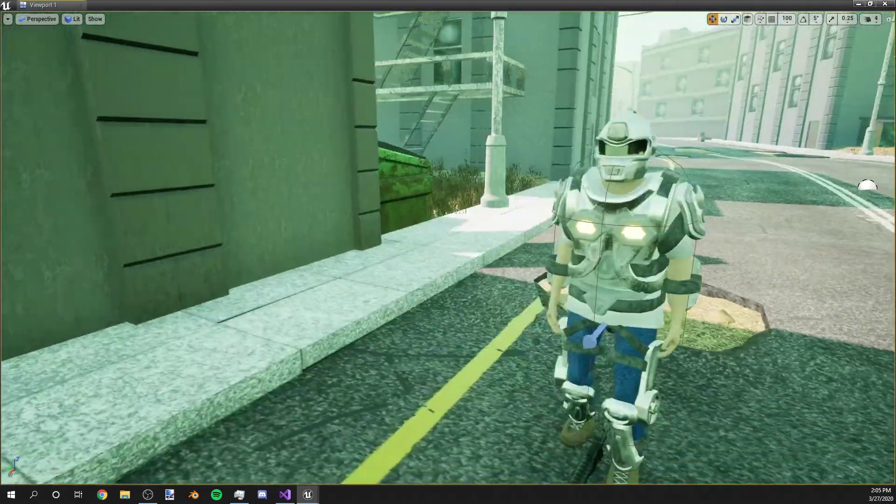
{"action": "right_click_drag", "start_coordinate": [608, 98], "coordinate": [608, 98]}
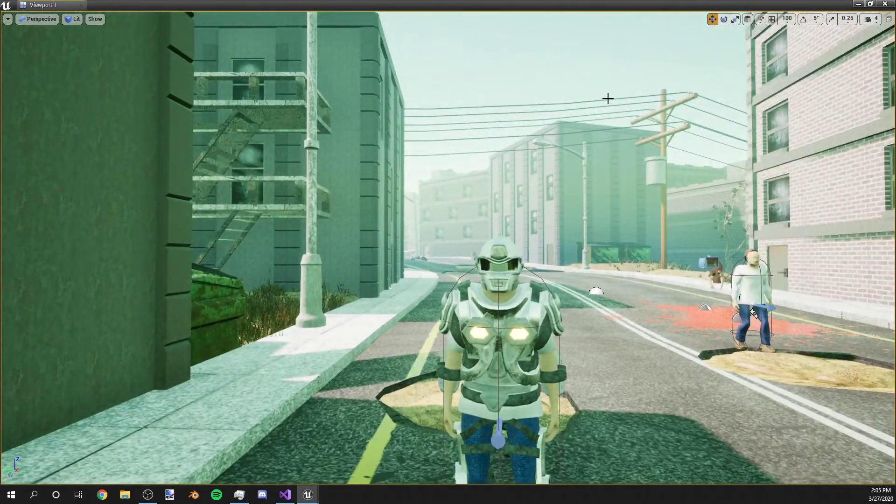
{"action": "right_click_drag", "start_coordinate": [753, 313], "coordinate": [752, 313]}
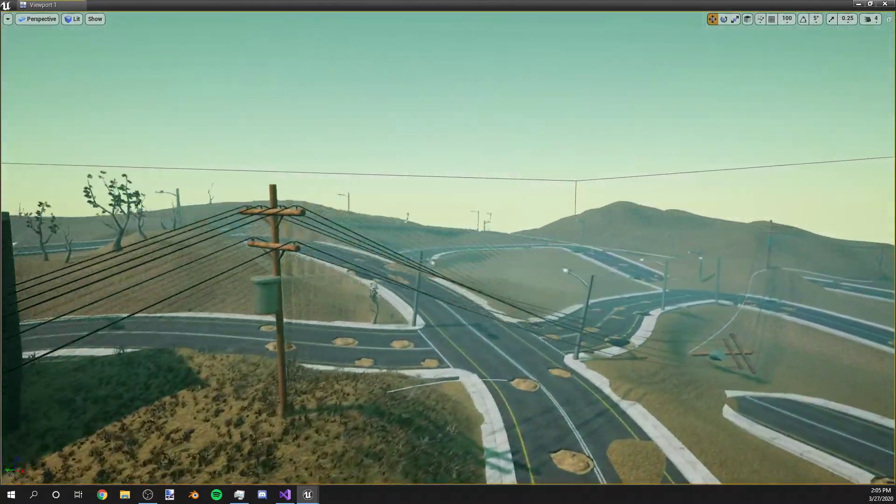
Fly low along the road, rise over the hill and swoop over the town
{"action": "right_click_drag", "start_coordinate": [752, 313], "coordinate": [752, 312]}
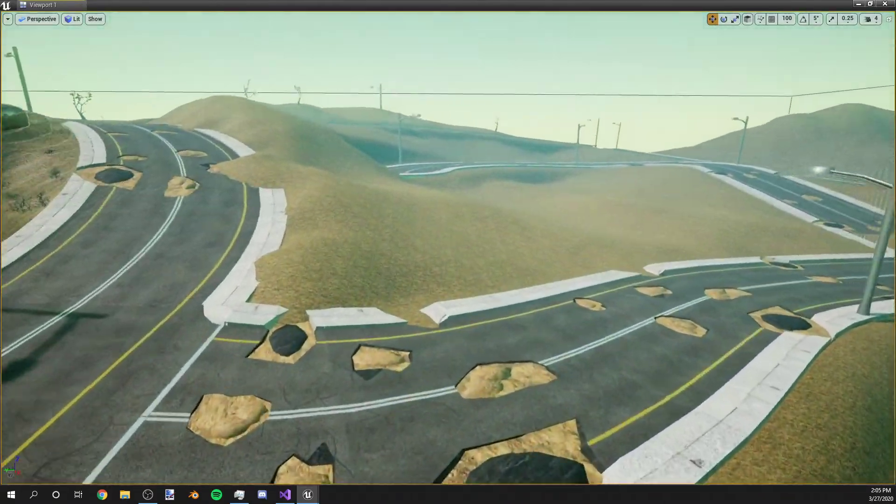
{"action": "right_click_drag", "start_coordinate": [448, 252], "coordinate": [448, 253]}
{"action": "right_click_drag", "start_coordinate": [318, 43], "coordinate": [318, 43]}
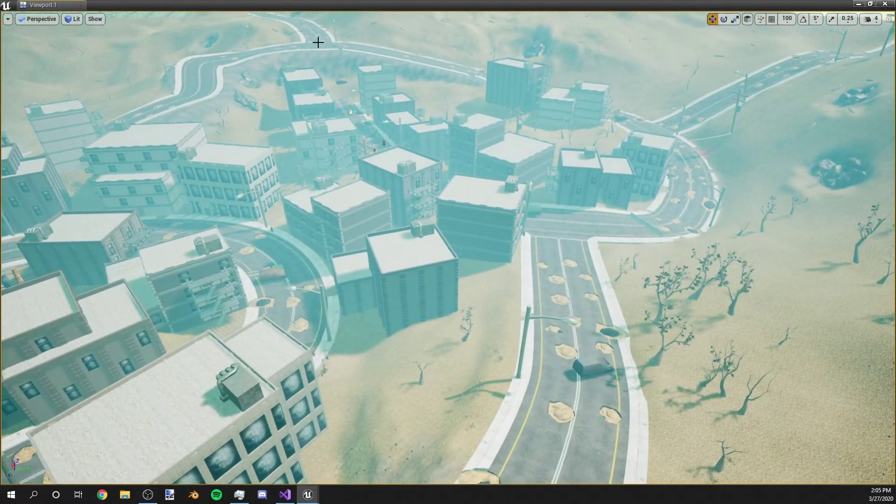
{"action": "right_click_drag", "start_coordinate": [409, 324], "coordinate": [410, 324]}
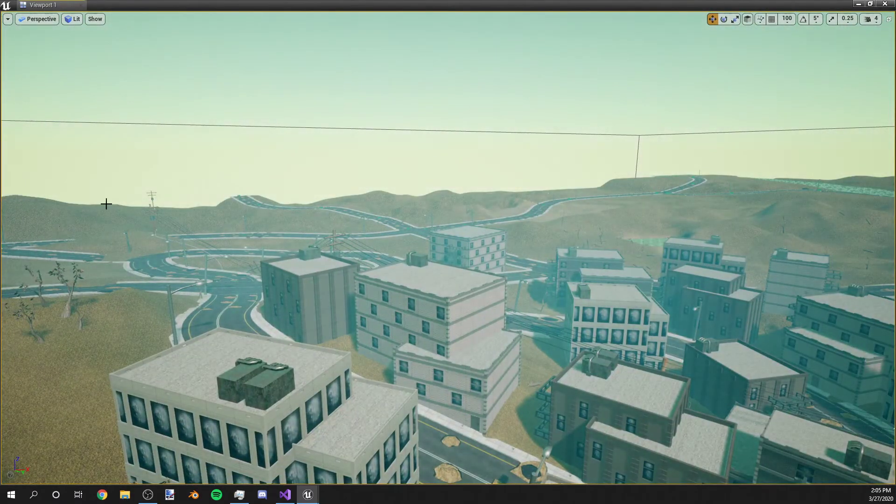
{"action": "right_click_drag", "start_coordinate": [604, 229], "coordinate": [622, 238]}
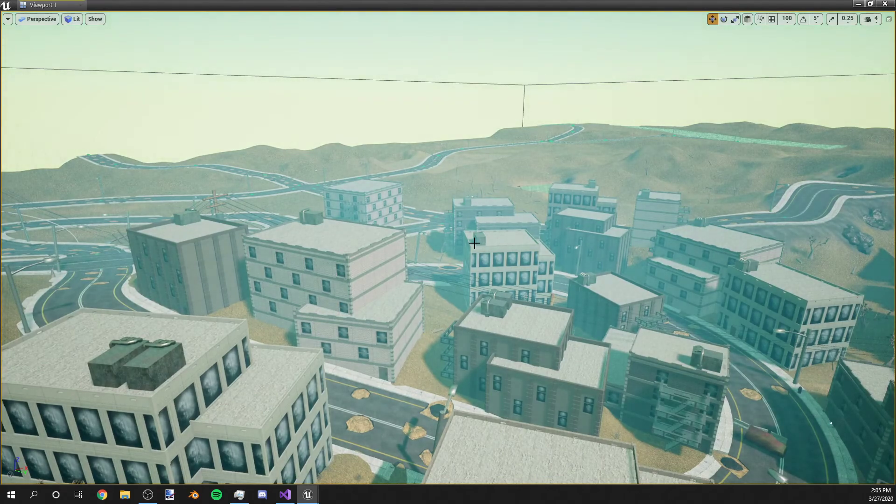
{"action": "mouse_move", "coordinate": [475, 243]}
{"action": "right_mouse_down"}
{"action": "mouse_move", "coordinate": [449, 273]}
{"action": "mouse_move", "coordinate": [448, 294]}
{"action": "mouse_move", "coordinate": [462, 301]}
{"action": "mouse_move", "coordinate": [448, 253]}
{"action": "mouse_move", "coordinate": [504, 246]}
{"action": "right_mouse_up"}
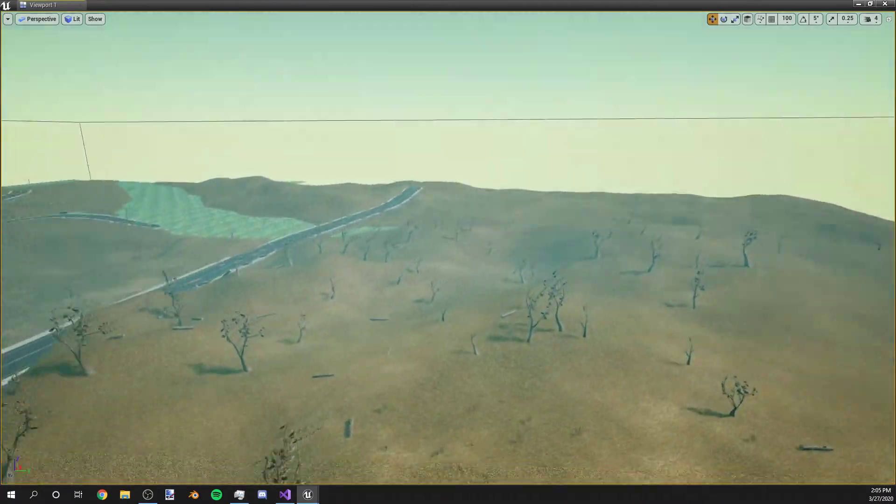
Turn toward the city skyline, passing the hilltop tree and descending over the city
{"action": "mouse_move", "coordinate": [448, 252]}
{"action": "right_mouse_down"}
{"action": "mouse_move", "coordinate": [448, 294]}
{"action": "mouse_move", "coordinate": [420, 231]}
{"action": "mouse_move", "coordinate": [448, 294]}
{"action": "mouse_move", "coordinate": [448, 351]}
{"action": "right_mouse_up"}
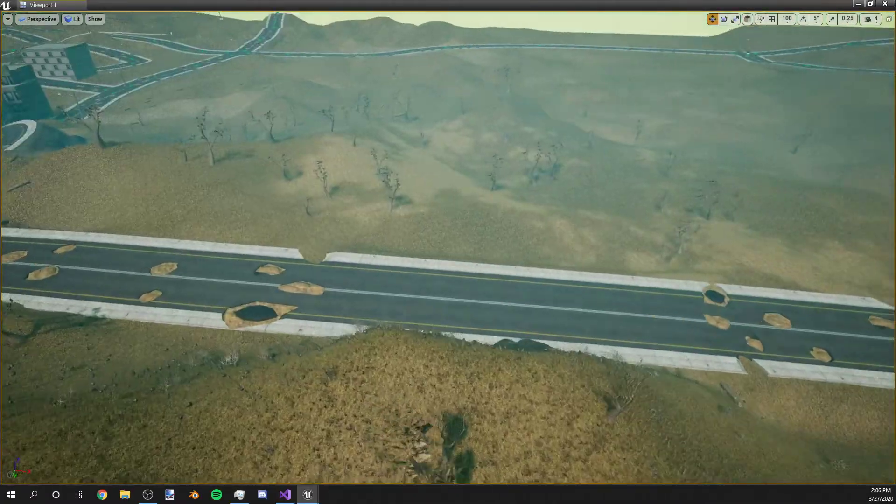
{"action": "right_click_drag", "start_coordinate": [448, 252], "coordinate": [405, 210]}
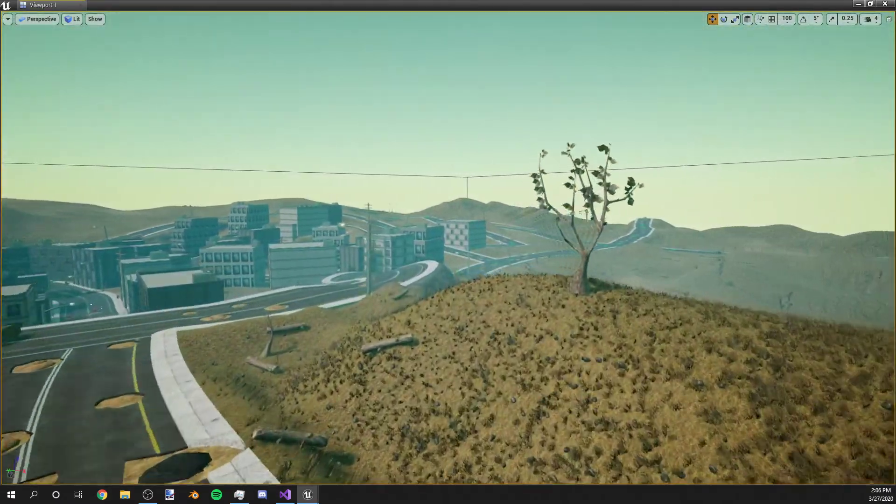
{"action": "right_click_drag", "start_coordinate": [448, 252], "coordinate": [420, 245]}
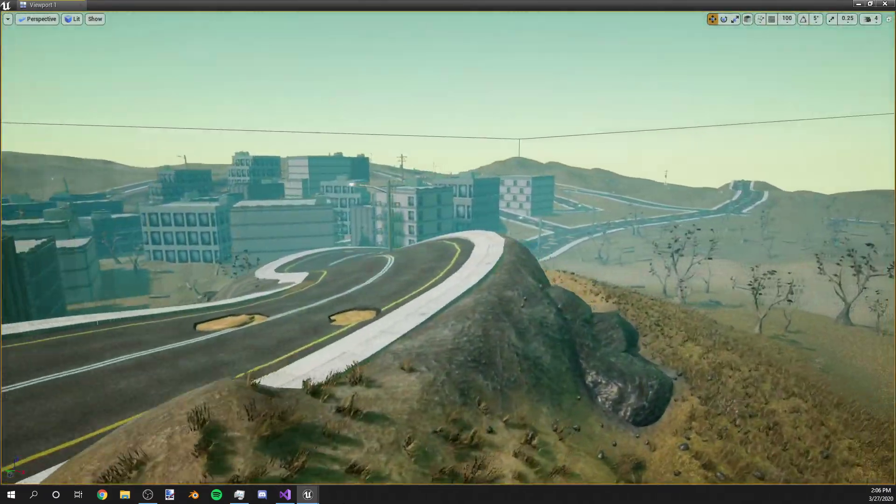
{"action": "mouse_move", "coordinate": [448, 252]}
{"action": "right_mouse_down"}
{"action": "mouse_move", "coordinate": [448, 280]}
{"action": "mouse_move", "coordinate": [440, 224]}
{"action": "mouse_move", "coordinate": [434, 252]}
{"action": "mouse_move", "coordinate": [448, 266]}
{"action": "mouse_move", "coordinate": [462, 253]}
{"action": "mouse_move", "coordinate": [518, 252]}
{"action": "right_mouse_up"}
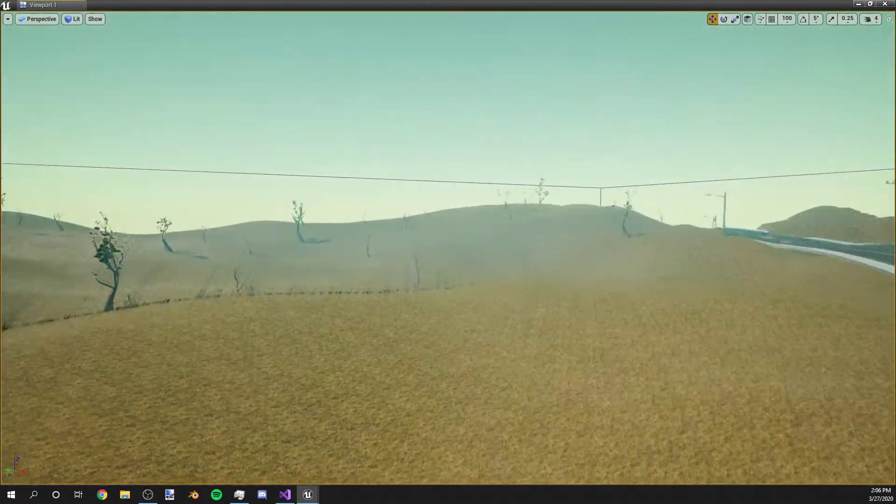
{"action": "mouse_move", "coordinate": [448, 252]}
{"action": "right_mouse_down"}
{"action": "mouse_move", "coordinate": [490, 252]}
{"action": "mouse_move", "coordinate": [462, 294]}
{"action": "right_mouse_up"}
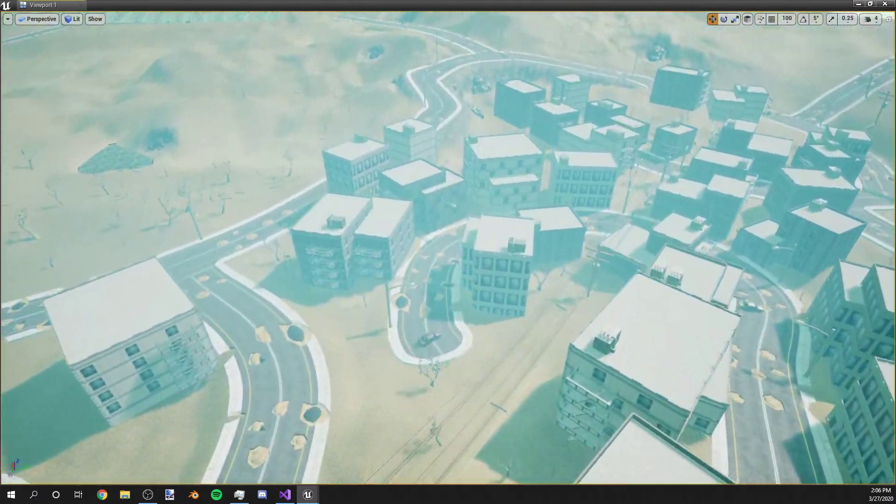
Fly over the town toward the hillside road, then toward the map boundary corner
{"action": "right_click_drag", "start_coordinate": [449, 252], "coordinate": [448, 210]}
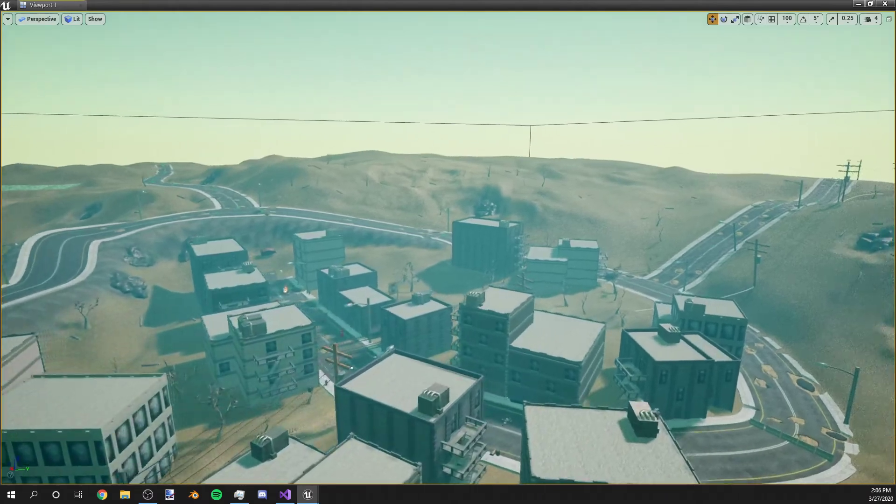
{"action": "mouse_move", "coordinate": [449, 252]}
{"action": "right_mouse_down"}
{"action": "mouse_move", "coordinate": [477, 252]}
{"action": "mouse_move", "coordinate": [392, 252]}
{"action": "right_mouse_up"}
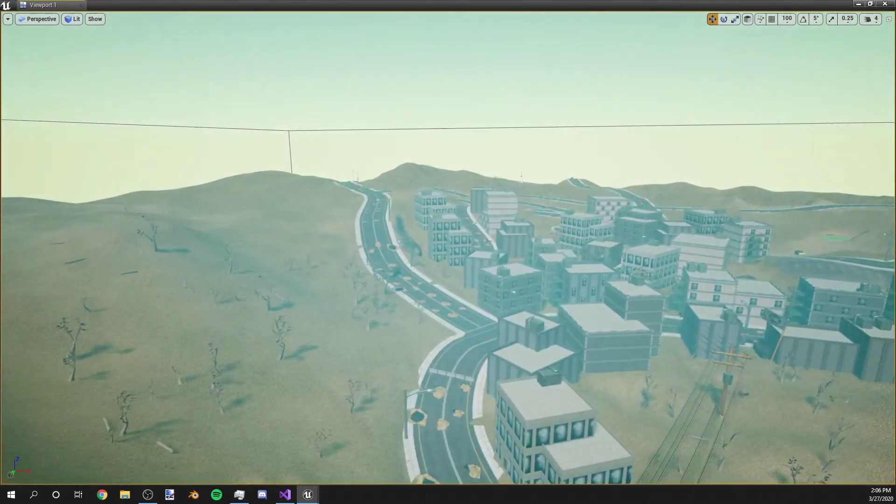
{"action": "right_click_drag", "start_coordinate": [448, 252], "coordinate": [448, 280]}
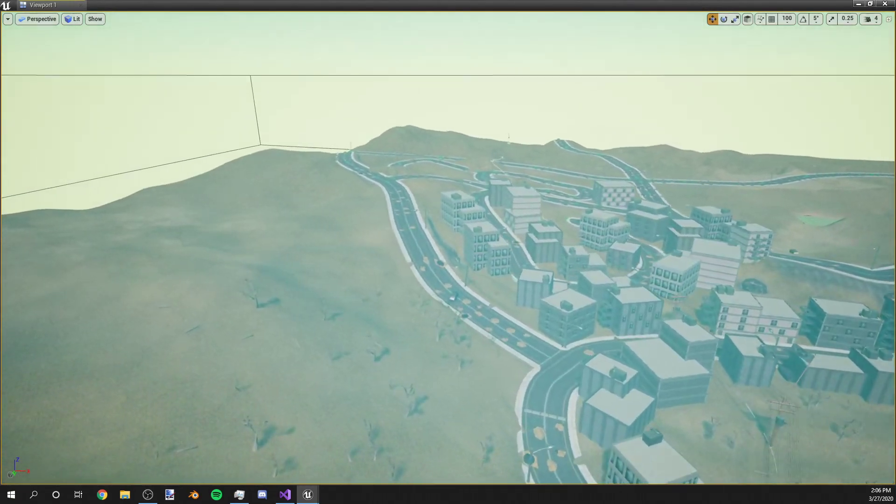
{"action": "mouse_move", "coordinate": [448, 252]}
{"action": "right_mouse_down"}
{"action": "mouse_move", "coordinate": [504, 273]}
{"action": "mouse_move", "coordinate": [511, 294]}
{"action": "mouse_move", "coordinate": [435, 245]}
{"action": "mouse_move", "coordinate": [434, 203]}
{"action": "right_mouse_up"}
{"action": "mouse_move", "coordinate": [448, 252]}
{"action": "right_mouse_down"}
{"action": "mouse_move", "coordinate": [364, 224]}
{"action": "mouse_move", "coordinate": [434, 252]}
{"action": "mouse_move", "coordinate": [399, 251]}
{"action": "mouse_move", "coordinate": [448, 241]}
{"action": "mouse_move", "coordinate": [448, 280]}
{"action": "mouse_move", "coordinate": [420, 239]}
{"action": "mouse_move", "coordinate": [400, 245]}
{"action": "mouse_move", "coordinate": [448, 294]}
{"action": "mouse_move", "coordinate": [420, 248]}
{"action": "mouse_move", "coordinate": [434, 245]}
{"action": "mouse_move", "coordinate": [434, 287]}
{"action": "mouse_move", "coordinate": [420, 231]}
{"action": "mouse_move", "coordinate": [448, 266]}
{"action": "mouse_move", "coordinate": [448, 231]}
{"action": "mouse_move", "coordinate": [449, 267]}
{"action": "mouse_move", "coordinate": [420, 255]}
{"action": "mouse_move", "coordinate": [462, 252]}
{"action": "mouse_move", "coordinate": [448, 238]}
{"action": "mouse_move", "coordinate": [448, 280]}
{"action": "mouse_move", "coordinate": [448, 245]}
{"action": "mouse_move", "coordinate": [465, 253]}
{"action": "mouse_move", "coordinate": [451, 252]}
{"action": "mouse_move", "coordinate": [455, 280]}
{"action": "mouse_move", "coordinate": [455, 210]}
{"action": "right_mouse_up"}
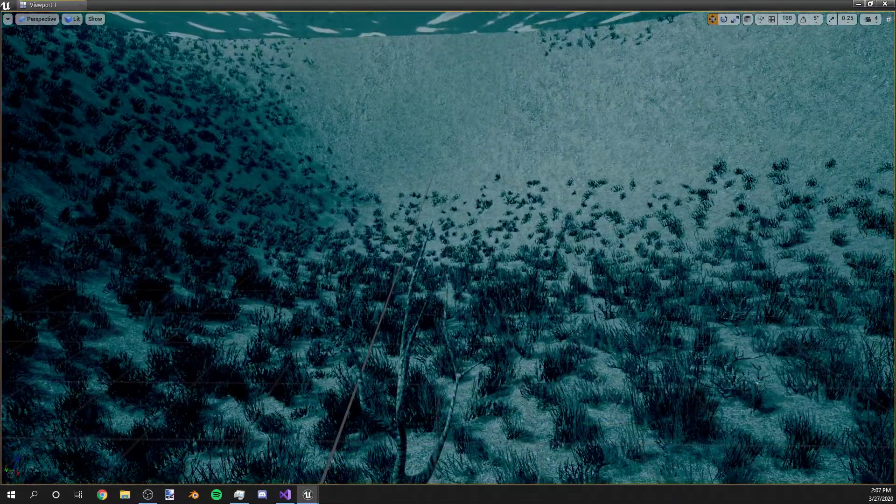
Skim low through the grassy valley, past the trees to the hillside tree
{"action": "mouse_move", "coordinate": [449, 252]}
{"action": "right_mouse_down"}
{"action": "mouse_move", "coordinate": [448, 266]}
{"action": "mouse_move", "coordinate": [434, 238]}
{"action": "right_mouse_up"}
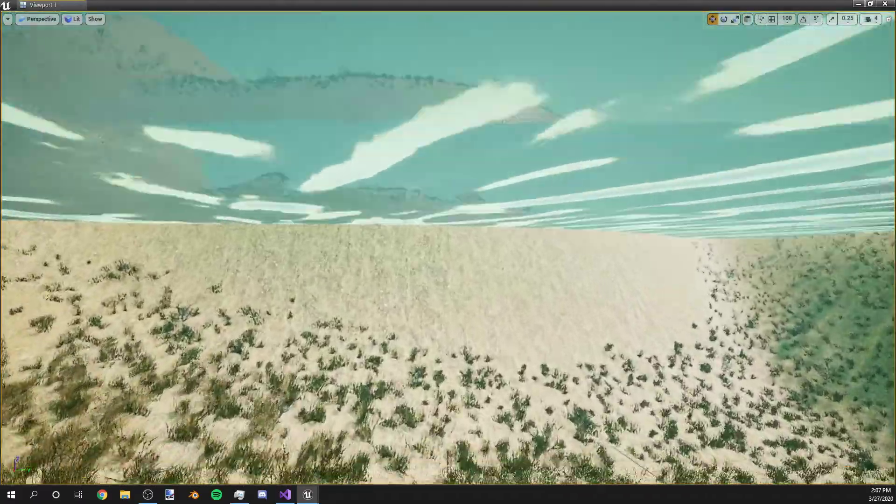
{"action": "right_click_drag", "start_coordinate": [448, 252], "coordinate": [448, 294]}
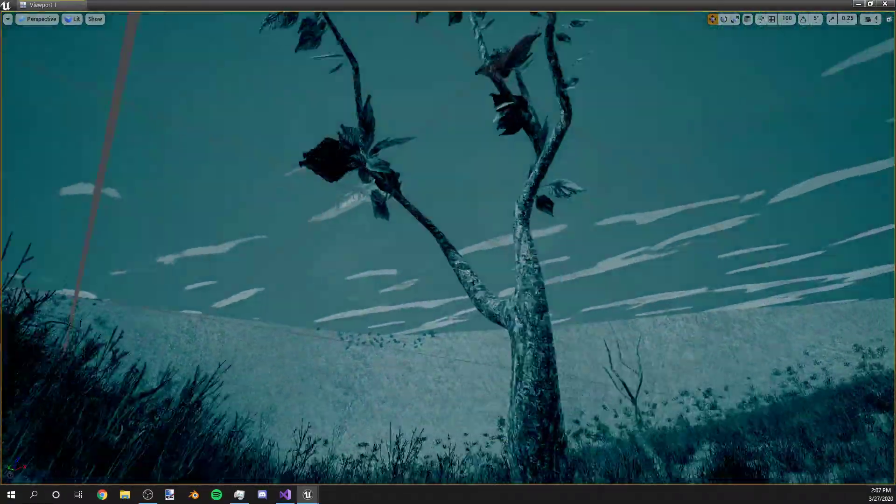
{"action": "mouse_move", "coordinate": [448, 253]}
{"action": "right_mouse_down"}
{"action": "mouse_move", "coordinate": [448, 279]}
{"action": "mouse_move", "coordinate": [490, 252]}
{"action": "mouse_move", "coordinate": [448, 294]}
{"action": "mouse_move", "coordinate": [448, 182]}
{"action": "right_mouse_up"}
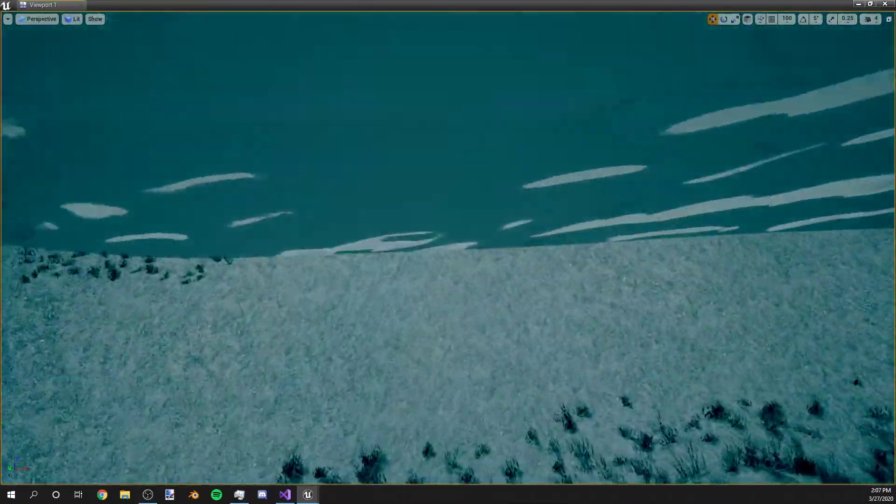
{"action": "mouse_move", "coordinate": [447, 252]}
{"action": "right_mouse_down"}
{"action": "mouse_move", "coordinate": [420, 231]}
{"action": "mouse_move", "coordinate": [448, 252]}
{"action": "mouse_move", "coordinate": [420, 266]}
{"action": "mouse_move", "coordinate": [434, 252]}
{"action": "right_mouse_up"}
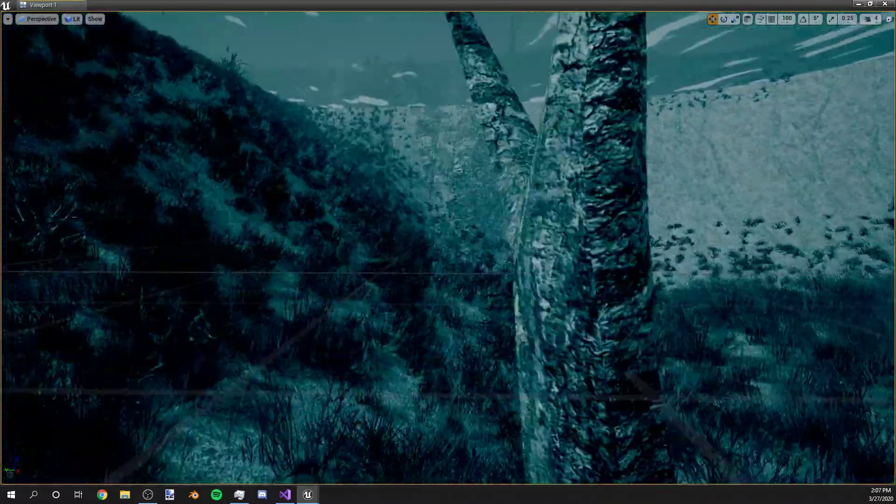